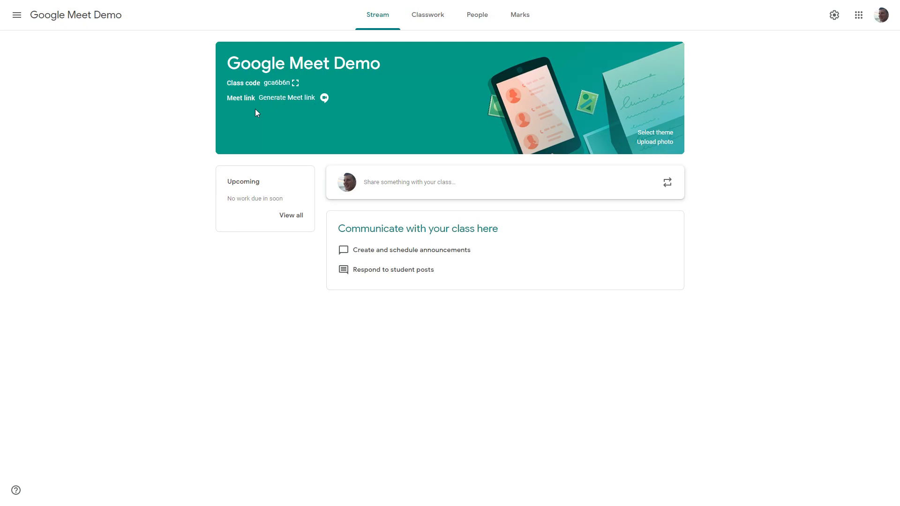
Generate a class Meet link, leave 'Visible to students' on, and save the settings
{"action": "left_click", "coordinate": [304, 99]}
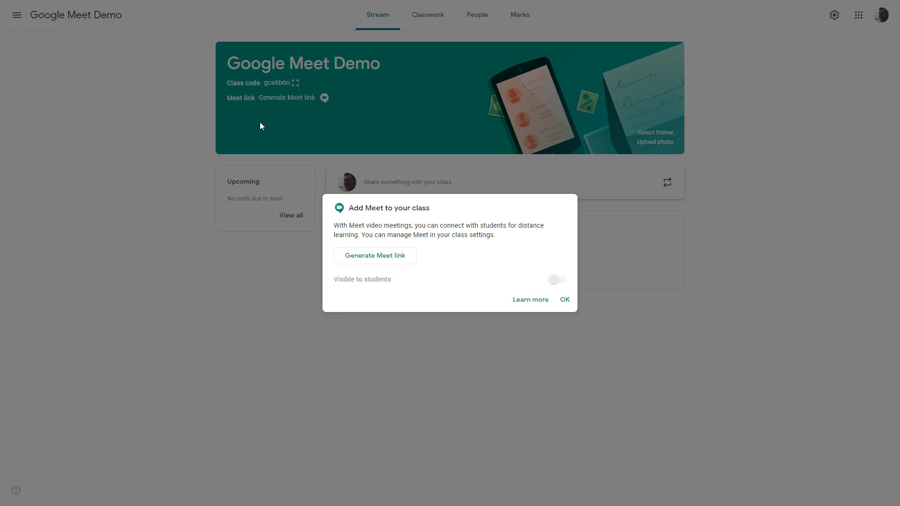
{"action": "left_click", "coordinate": [355, 258]}
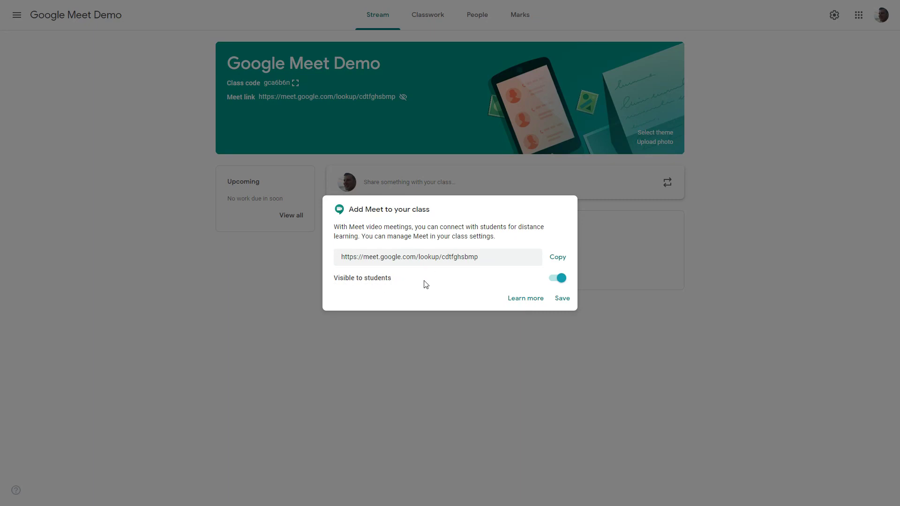
{"action": "left_click", "coordinate": [558, 279]}
{"action": "left_click", "coordinate": [558, 279]}
{"action": "left_click", "coordinate": [568, 302]}
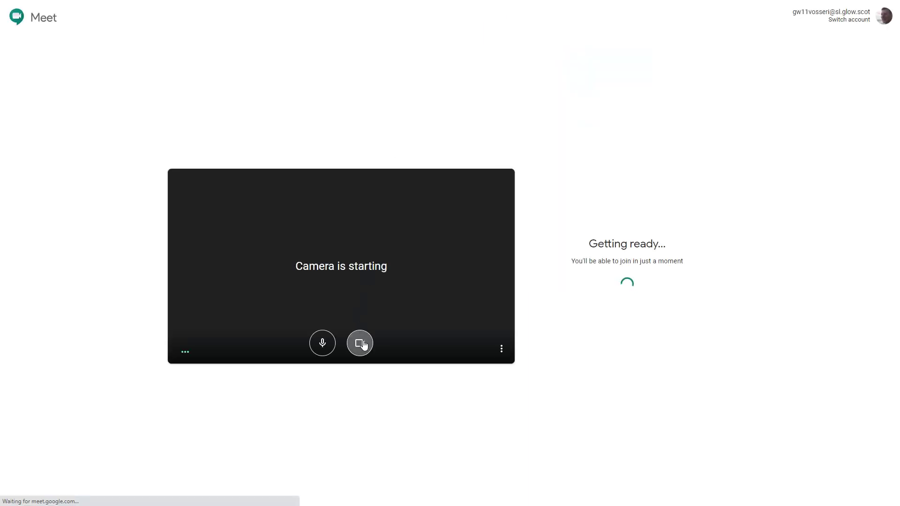
Turn off camera and microphone on the cdtfghsbmp preview, then open the class Meet link as the pupil
{"action": "left_click", "coordinate": [359, 344]}
{"action": "left_click", "coordinate": [322, 344]}
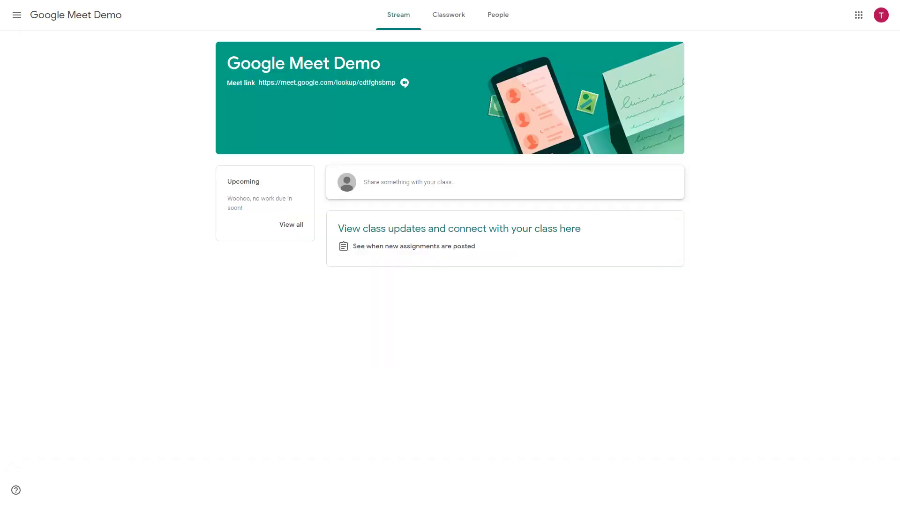
{"action": "left_click", "coordinate": [334, 85]}
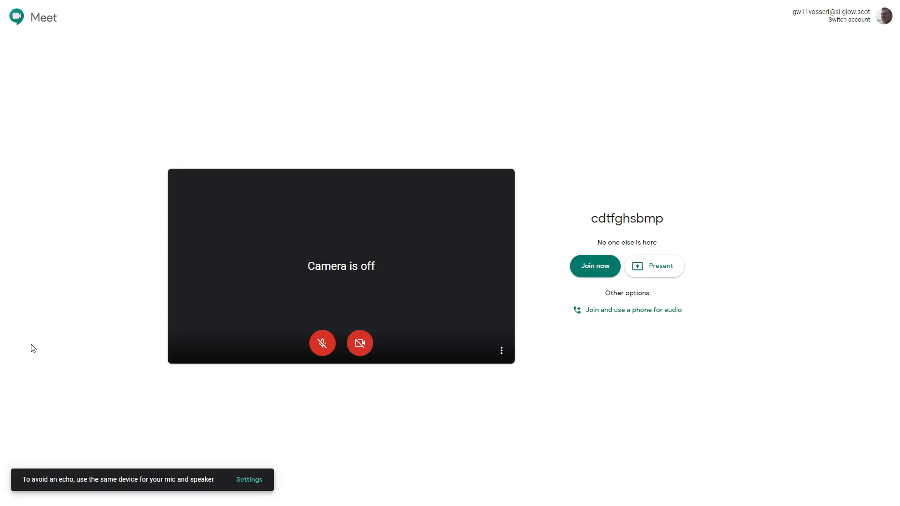
Join meeting cdtfghsbmp as the teacher and close the Add others joining-info dialog
{"action": "left_click", "coordinate": [605, 268]}
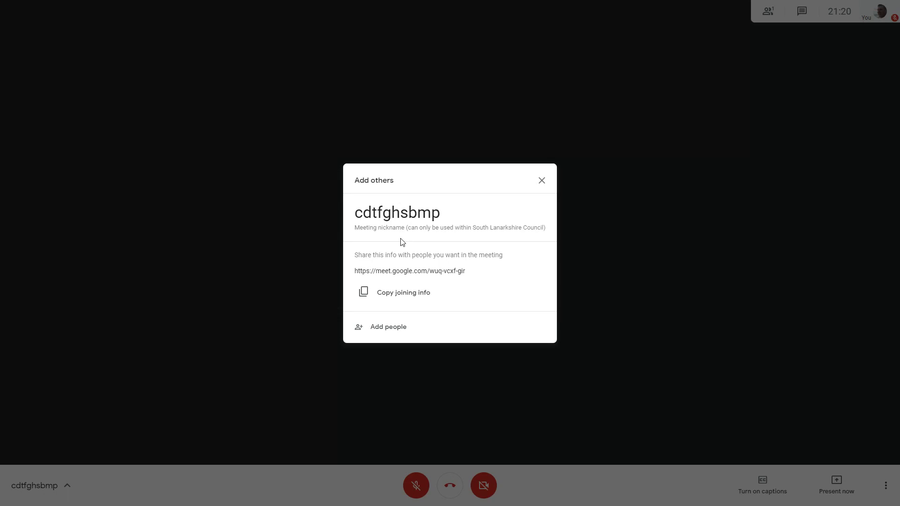
{"action": "left_click", "coordinate": [542, 181]}
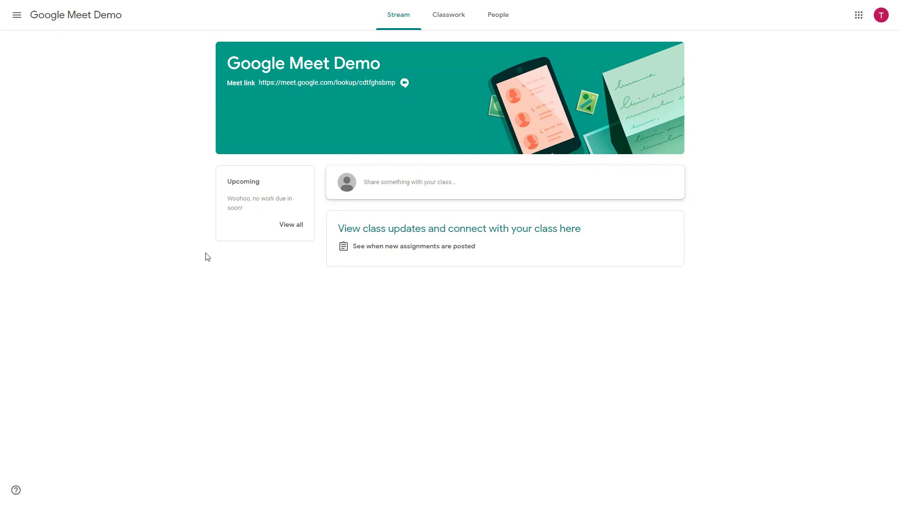
As the pupil, open the class Meet link with camera and microphone turned off
{"action": "left_click", "coordinate": [337, 83]}
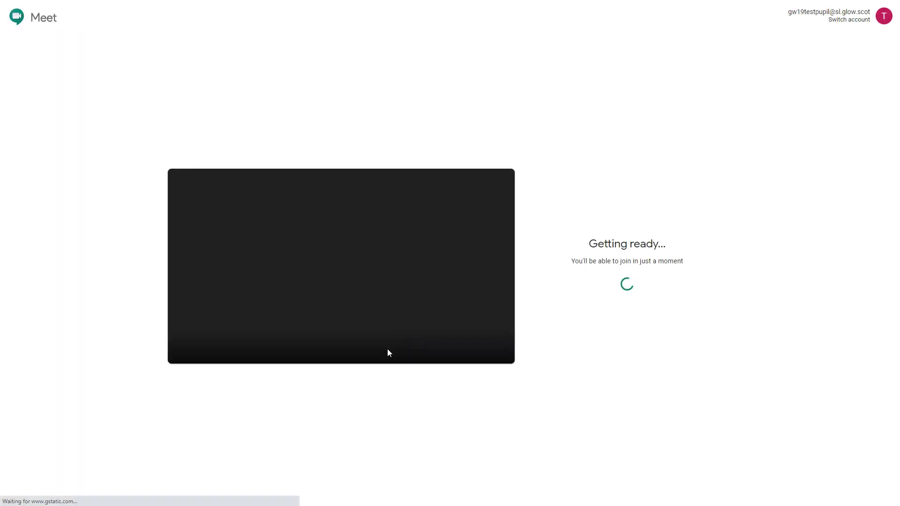
{"action": "left_click", "coordinate": [369, 346]}
{"action": "left_click", "coordinate": [322, 344]}
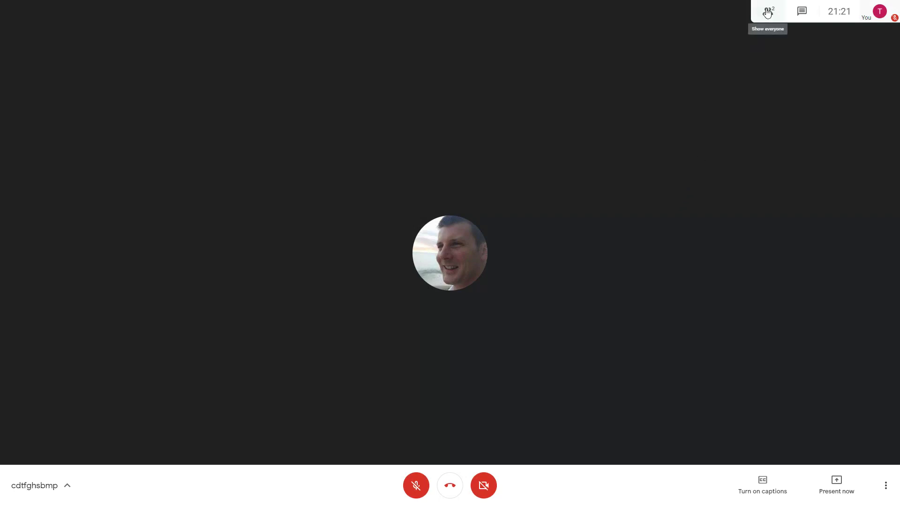
Show the list of everyone in the call
{"action": "left_click", "coordinate": [767, 13]}
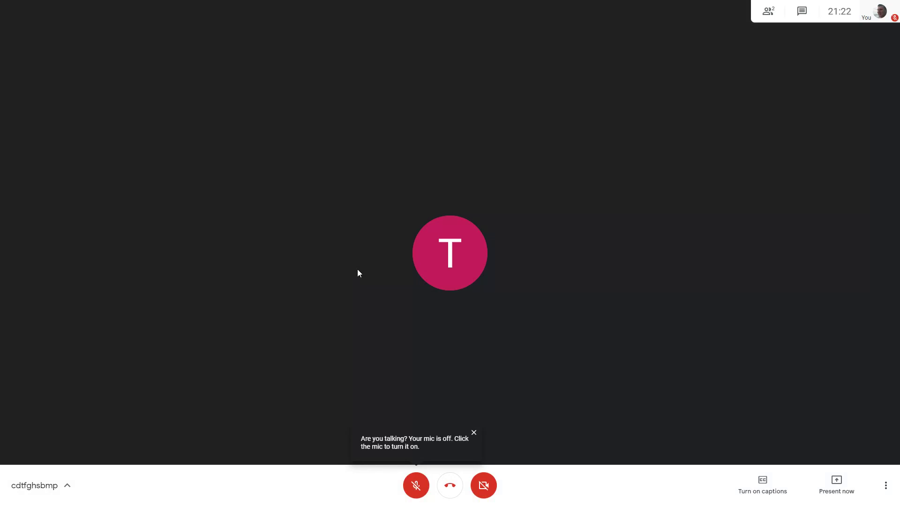
Remove the test pupil from the cdtfghsbmp meeting via the People panel, then hang up
{"action": "left_click", "coordinate": [773, 17]}
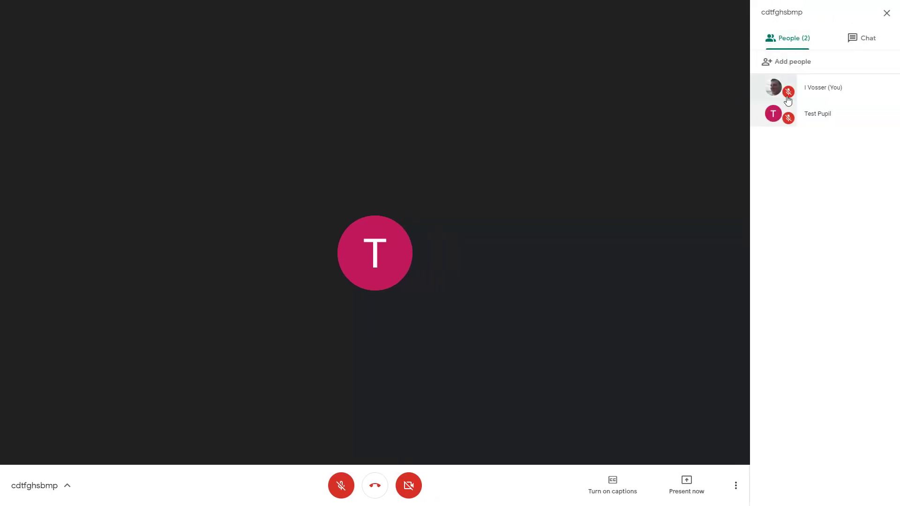
{"action": "left_click", "coordinate": [820, 119]}
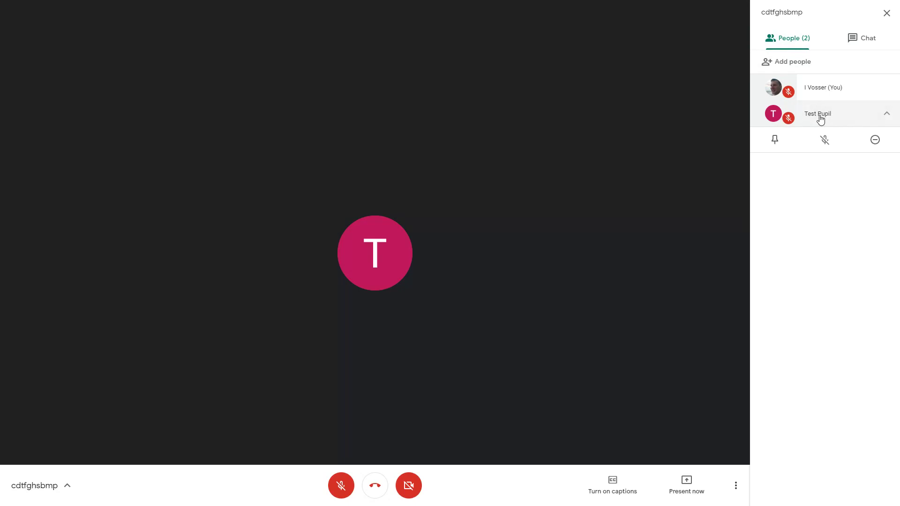
{"action": "left_click", "coordinate": [875, 140]}
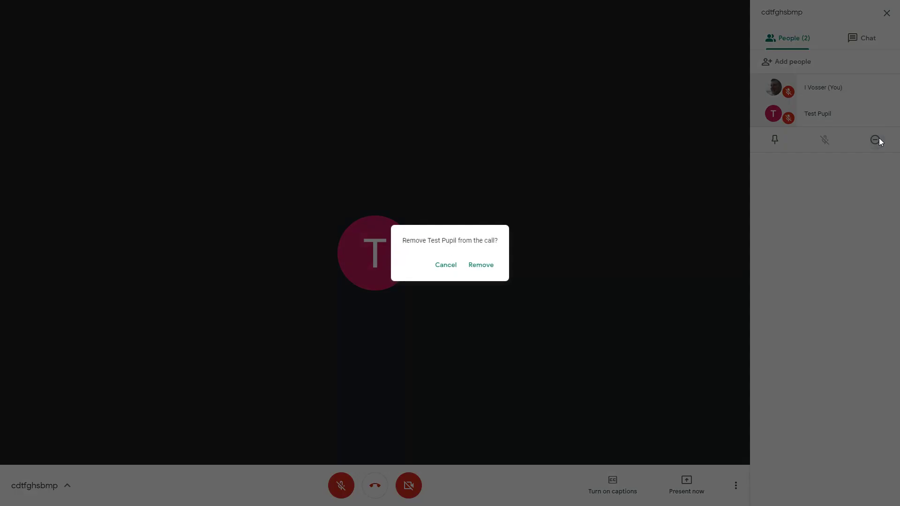
{"action": "left_click", "coordinate": [481, 265]}
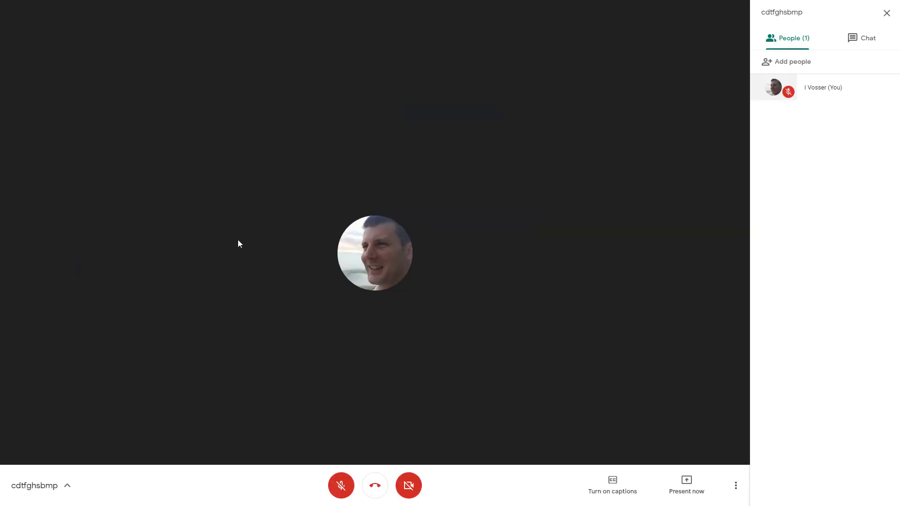
{"action": "left_click", "coordinate": [374, 486]}
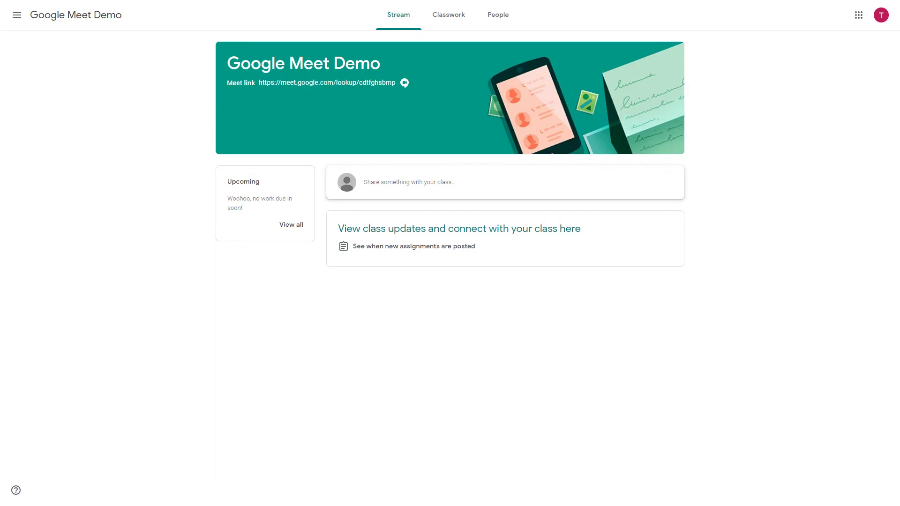
Open the Meet link in the class banner on the student's Stream page
{"action": "left_click", "coordinate": [374, 84]}
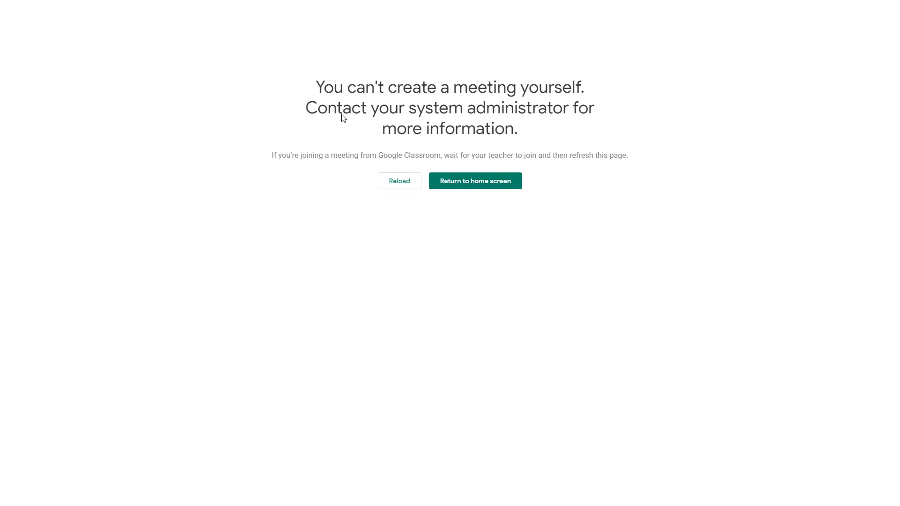
Return from the student's 'You can't create a meeting yourself' page to the teacher's Stream tab
{"action": "mouse_move", "coordinate": [370, 4]}
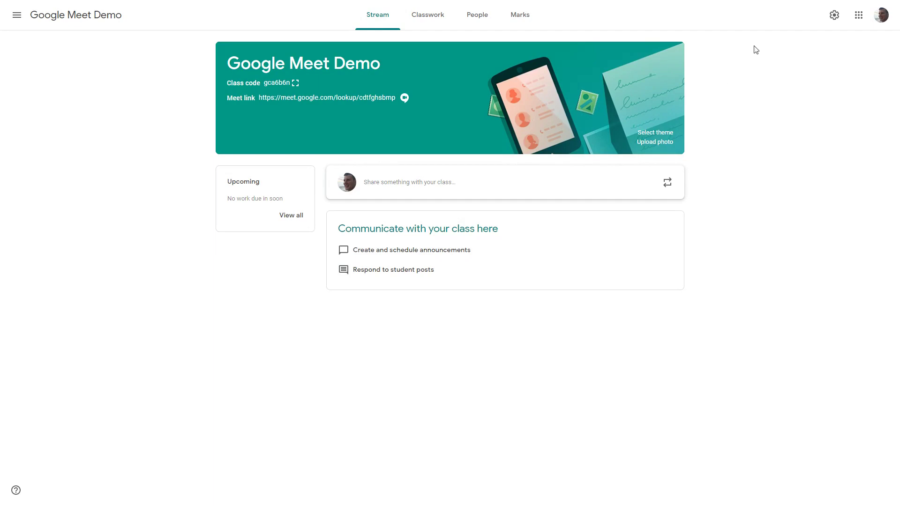
In class settings, switch off 'Visible to students' for the Meet link and save
{"action": "left_click", "coordinate": [834, 16]}
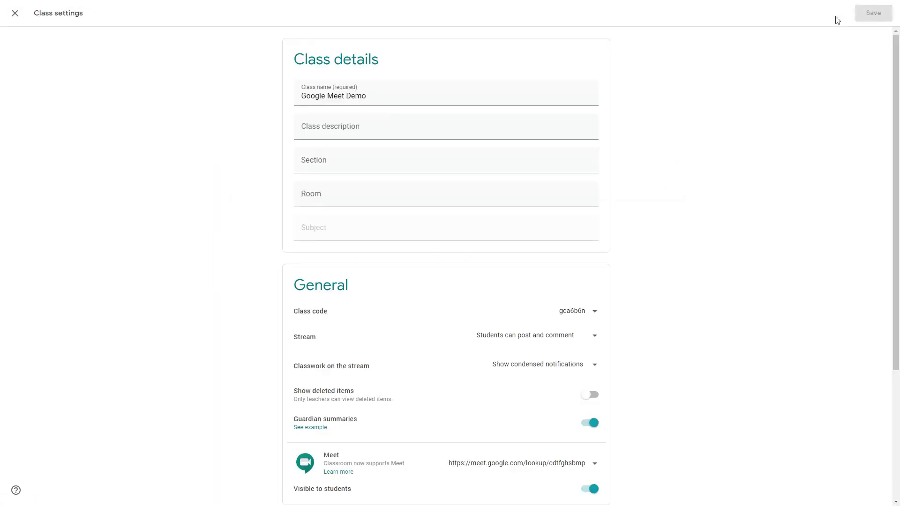
{"action": "scroll", "coordinate": [753, 131], "scroll_direction": "down", "scroll_amount": 1}
{"action": "scroll", "coordinate": [750, 136], "scroll_direction": "down", "scroll_amount": 1}
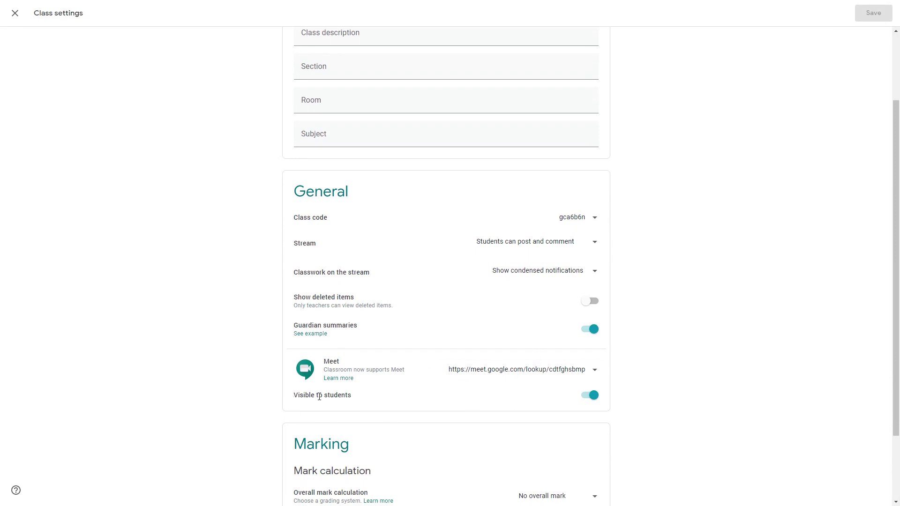
{"action": "left_click", "coordinate": [594, 396]}
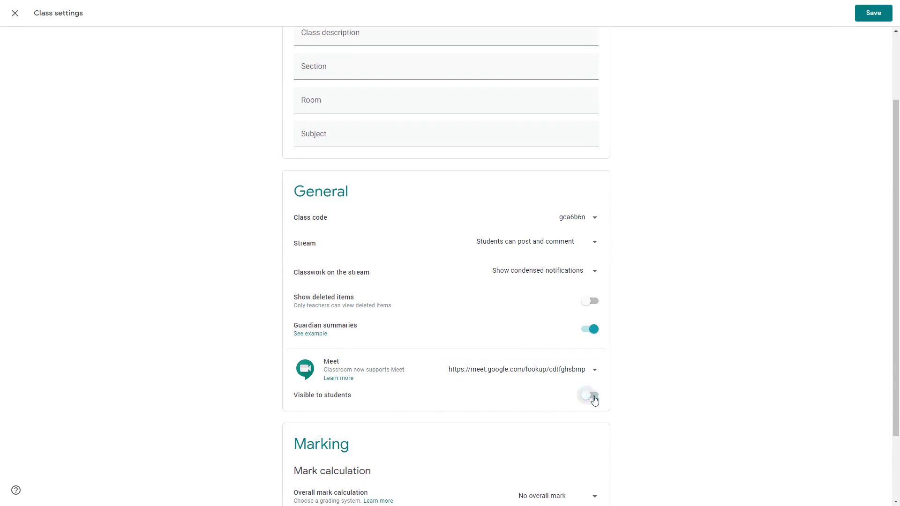
{"action": "left_click", "coordinate": [870, 13]}
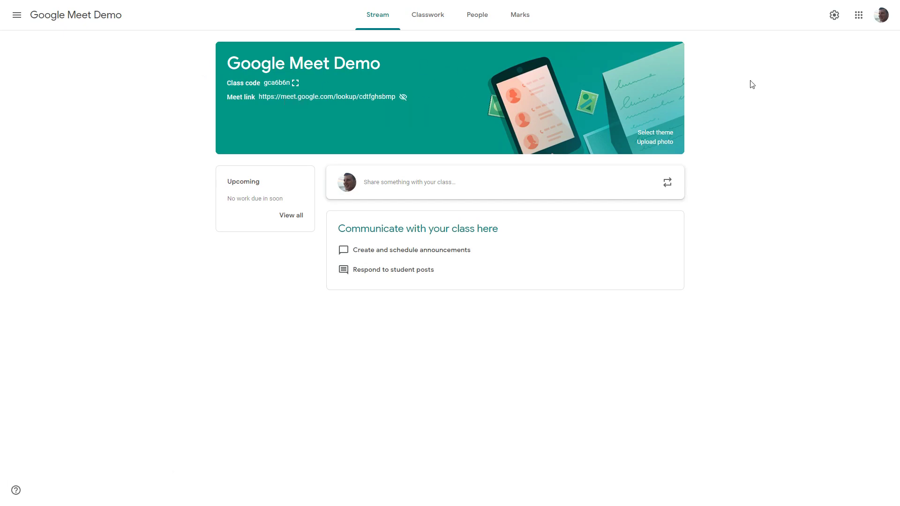
Reopen class settings and expand the dropdown beside the cdtfghsbmp Meet link
{"action": "left_click", "coordinate": [834, 15]}
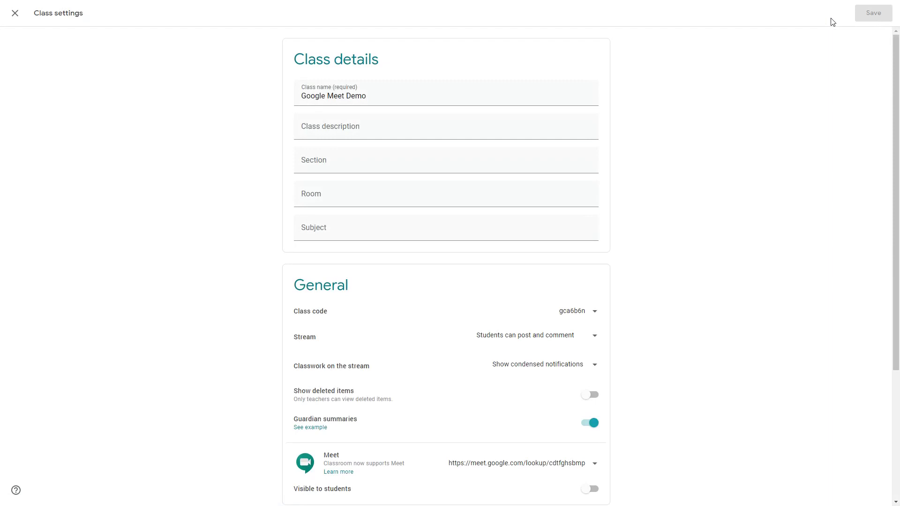
{"action": "scroll", "coordinate": [651, 209], "scroll_direction": "down", "scroll_amount": 1}
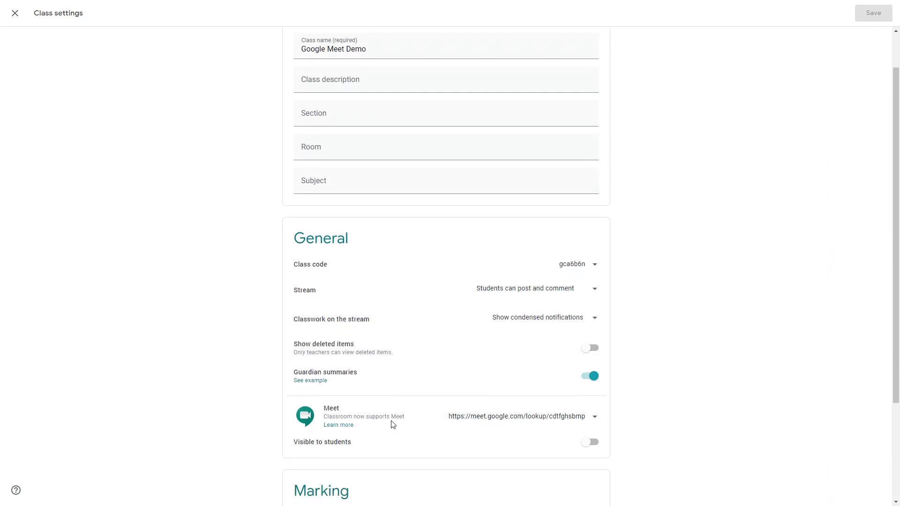
{"action": "left_click", "coordinate": [545, 420]}
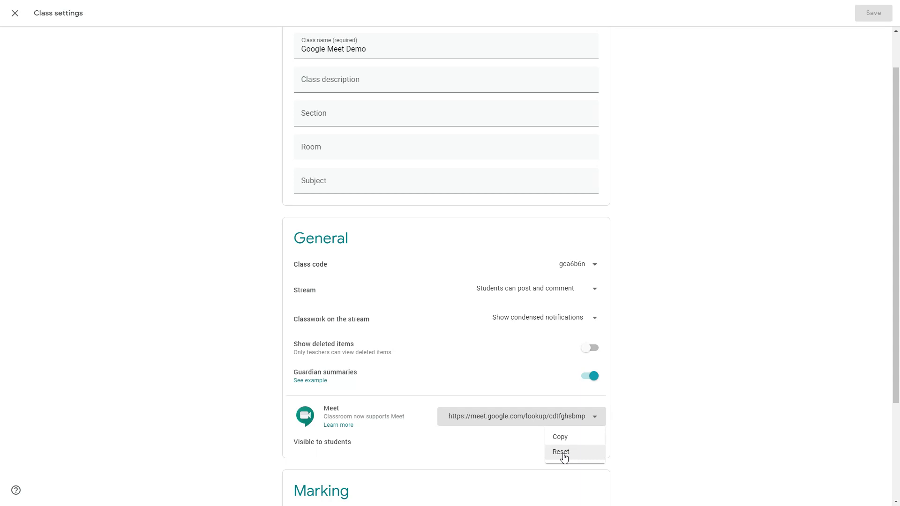
{"action": "left_click", "coordinate": [564, 457]}
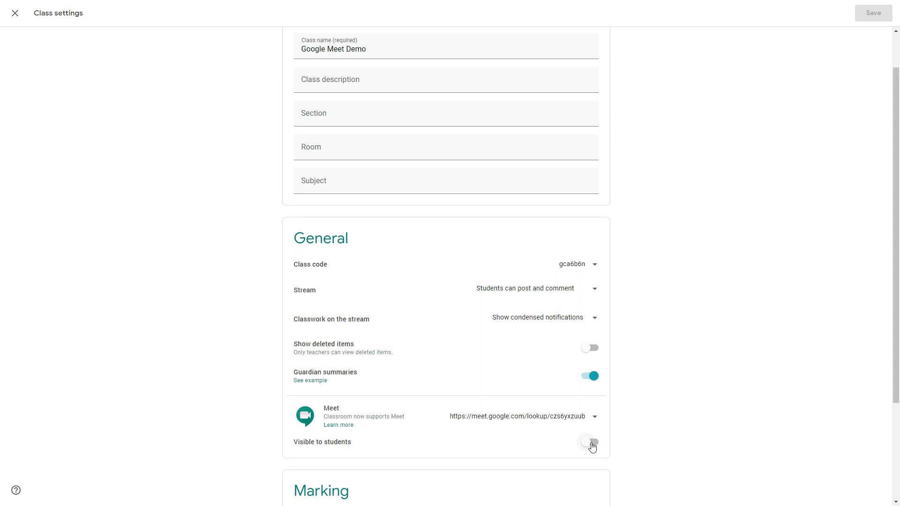
{"action": "scroll", "coordinate": [592, 447], "scroll_direction": "up", "scroll_amount": 1}
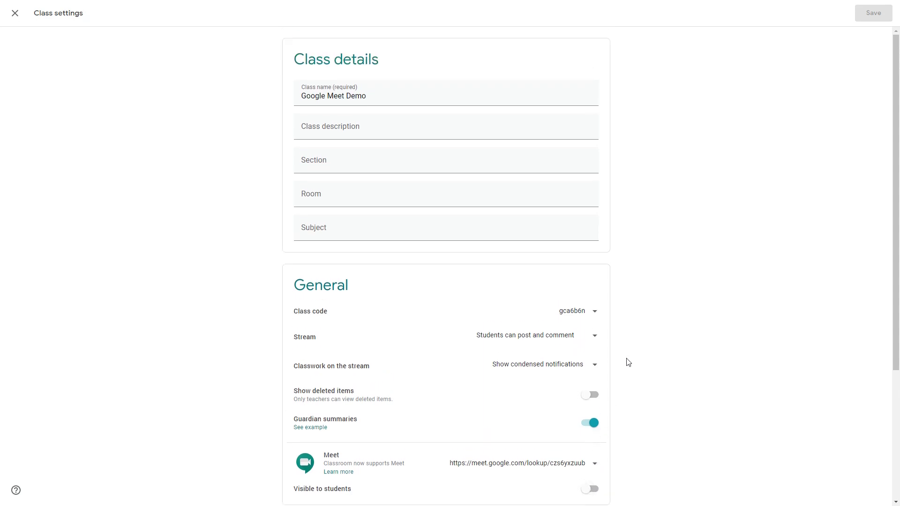
{"action": "scroll", "coordinate": [417, 271], "scroll_direction": "down", "scroll_amount": 2}
{"action": "left_click", "coordinate": [590, 396]}
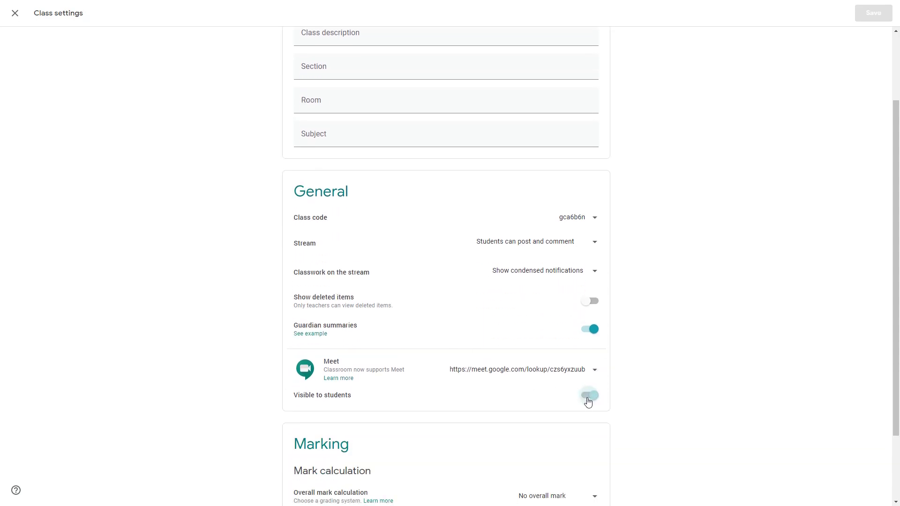
{"action": "left_click", "coordinate": [870, 12]}
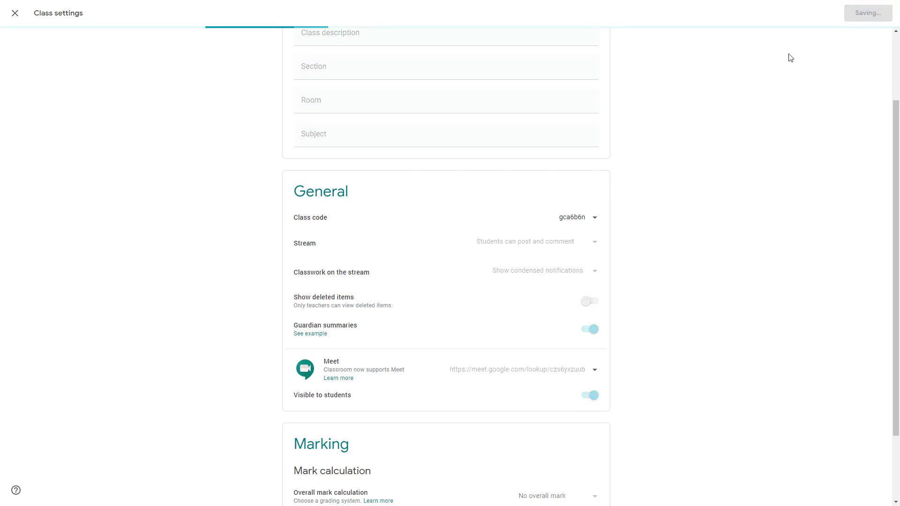